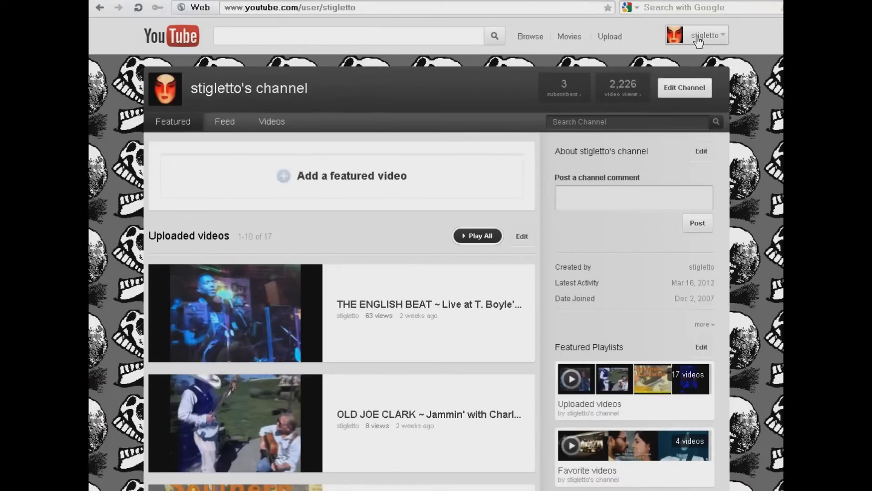
Visit My Channel, then switch to the Video Manager's Uploads list via the account menu
{"action": "left_click", "coordinate": [698, 42]}
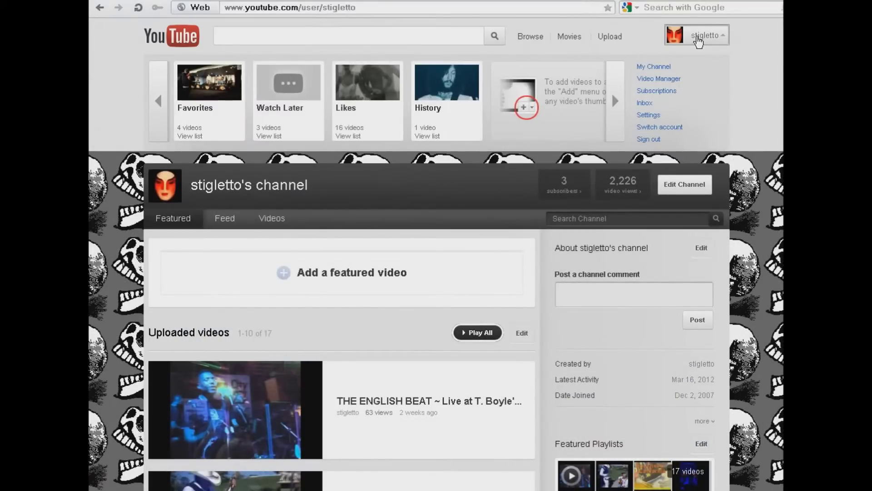
{"action": "left_click", "coordinate": [655, 67]}
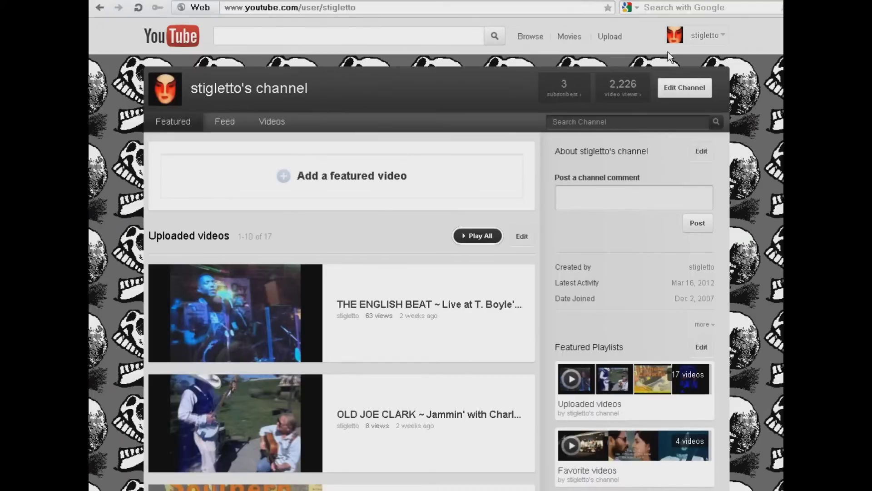
{"action": "scroll", "coordinate": [761, 225], "scroll_direction": "down", "scroll_amount": 5}
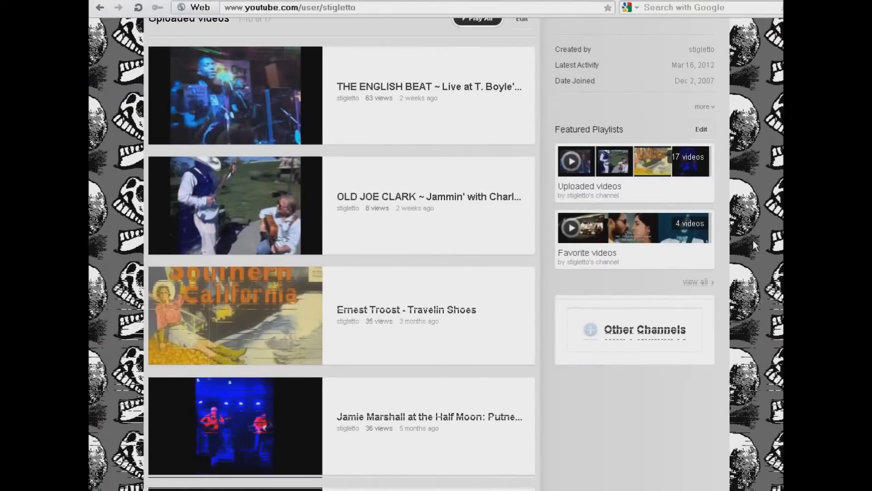
{"action": "scroll", "coordinate": [753, 241], "scroll_direction": "up", "scroll_amount": 5}
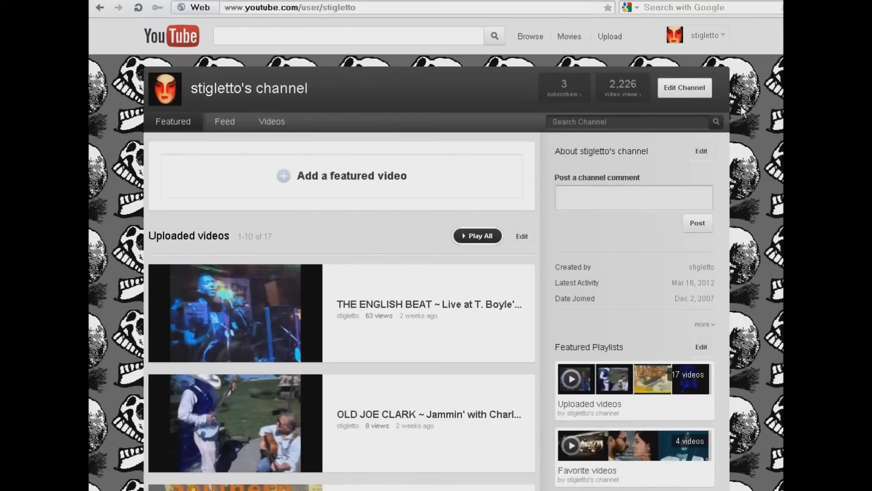
{"action": "left_click", "coordinate": [702, 41]}
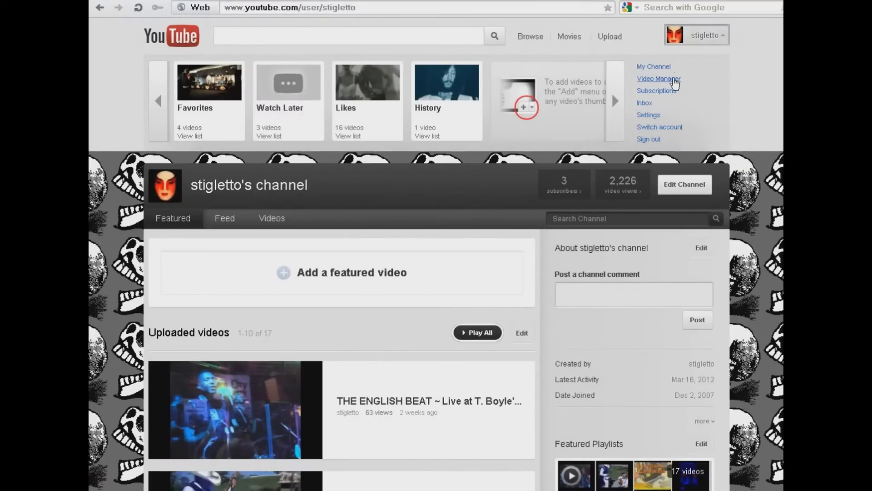
{"action": "left_click", "coordinate": [675, 84]}
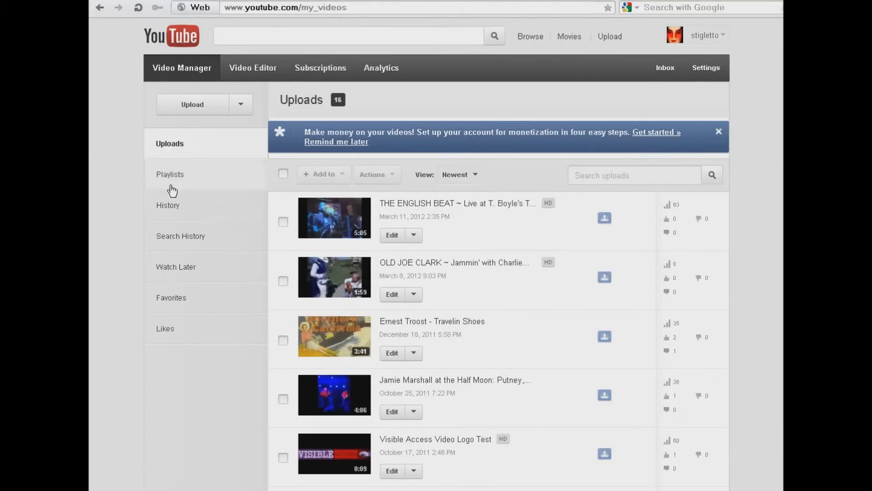
Scroll through the 16 uploaded videos, then show the Video Manager's empty Playlists page
{"action": "scroll", "coordinate": [135, 178], "scroll_direction": "down", "scroll_amount": 15}
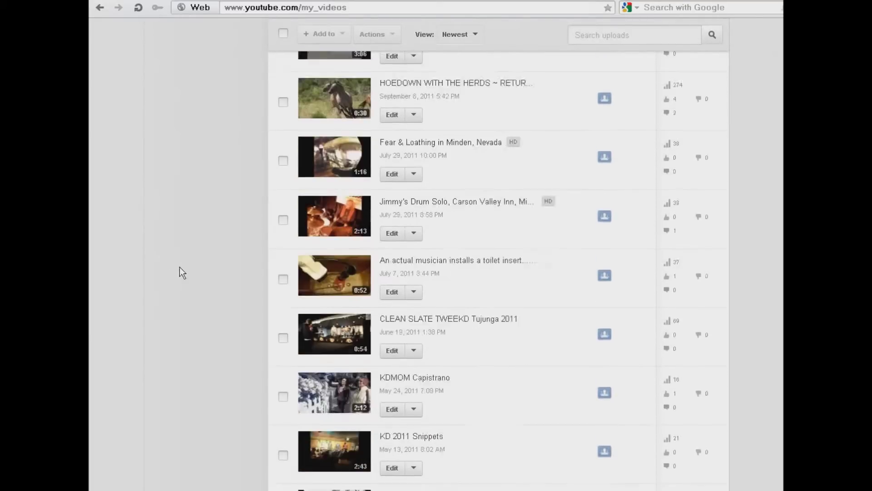
{"action": "scroll", "coordinate": [210, 307], "scroll_direction": "down", "scroll_amount": 5}
{"action": "scroll", "coordinate": [212, 309], "scroll_direction": "up", "scroll_amount": 15}
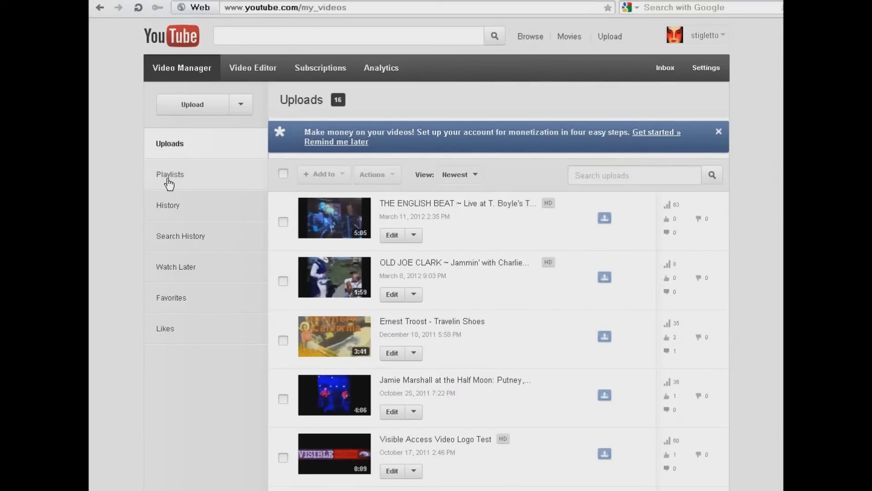
{"action": "left_click", "coordinate": [169, 181]}
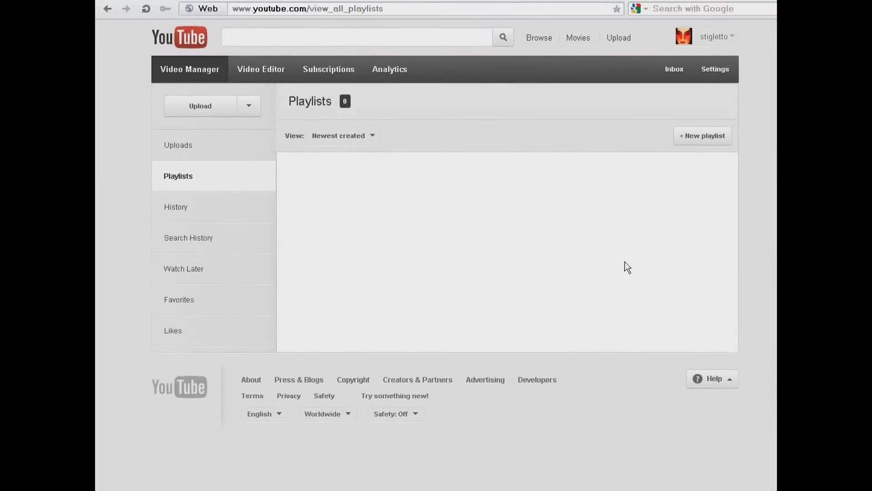
Create and save a playlist titled 'MUSIC', then return to Manage my playlists
{"action": "left_click", "coordinate": [706, 138]}
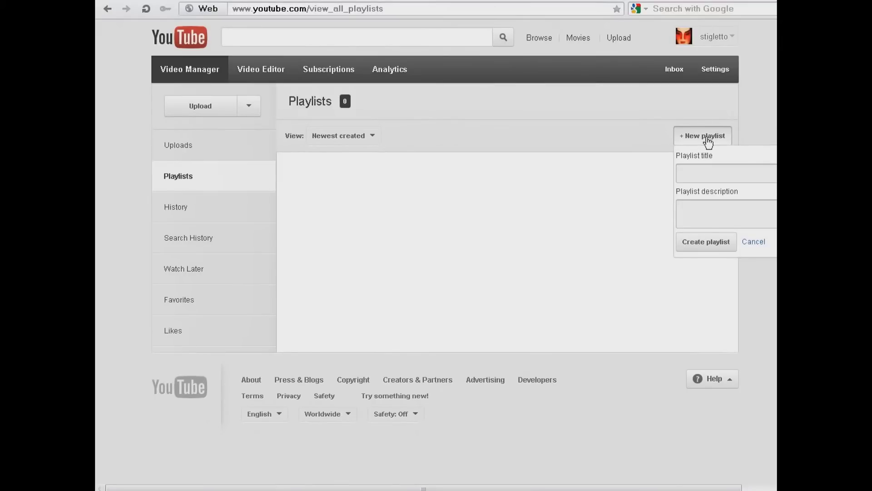
{"action": "left_click", "coordinate": [684, 175]}
{"action": "type", "text": "MUSIC"}
{"action": "left_click", "coordinate": [701, 241]}
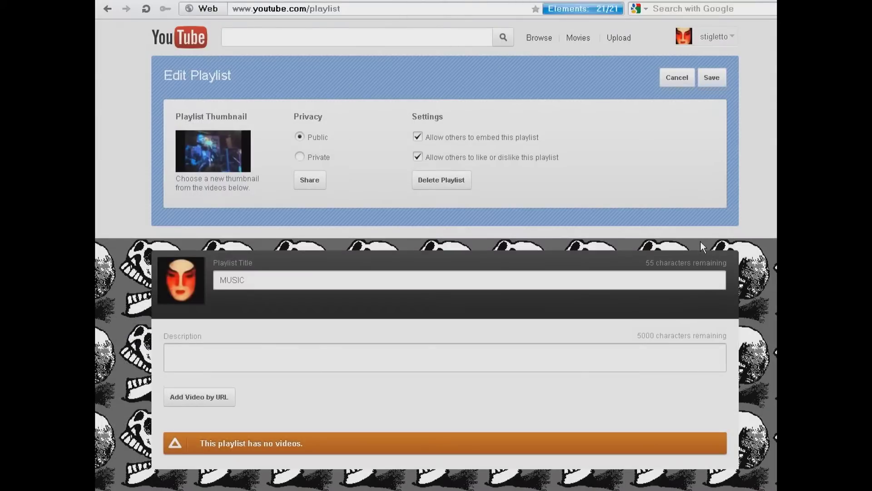
{"action": "left_click", "coordinate": [712, 78]}
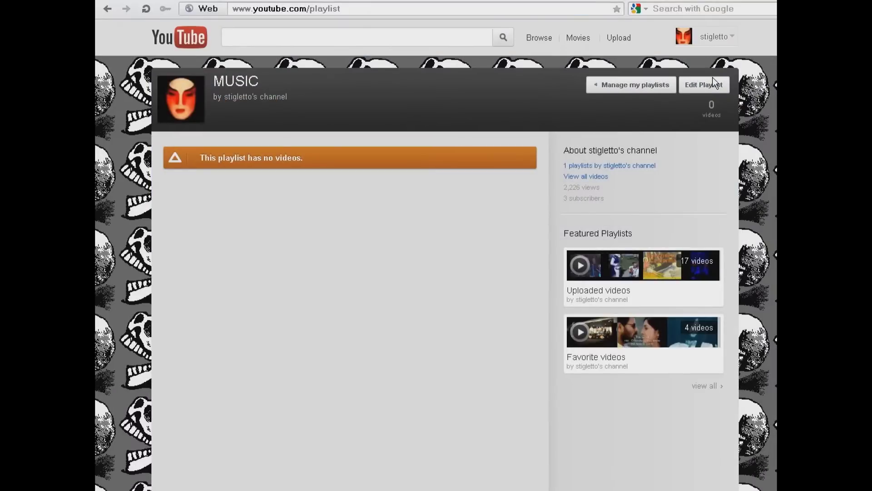
{"action": "left_click", "coordinate": [633, 88]}
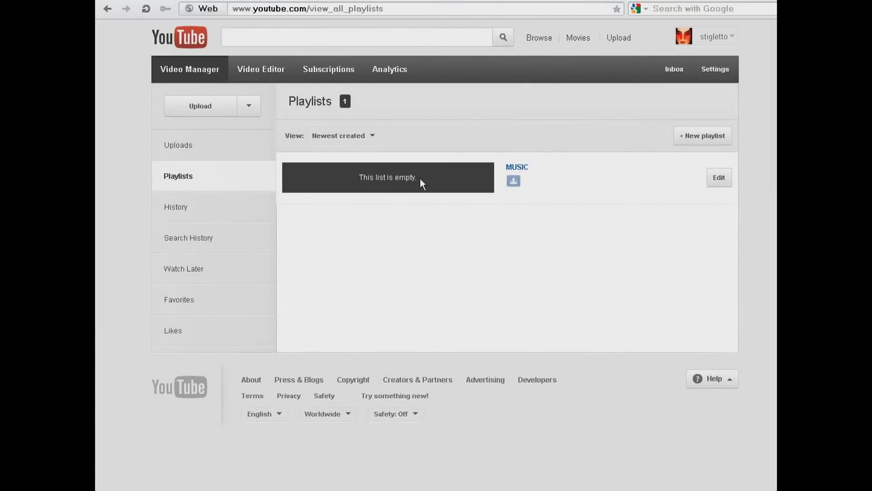
Create and save a second playlist titled 'FAMILY', then return to the playlists overview
{"action": "left_click", "coordinate": [698, 141]}
{"action": "left_click", "coordinate": [690, 171]}
{"action": "type", "text": "FAMILY"}
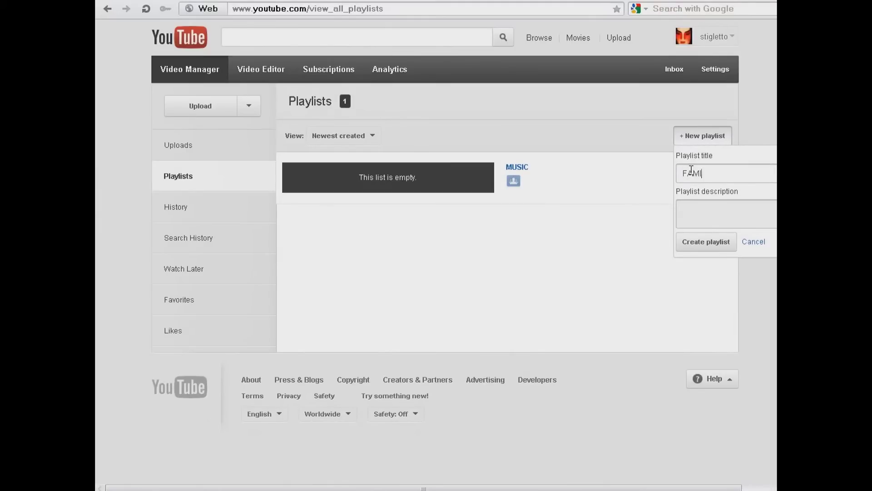
{"action": "left_click", "coordinate": [707, 242]}
{"action": "left_click", "coordinate": [710, 80]}
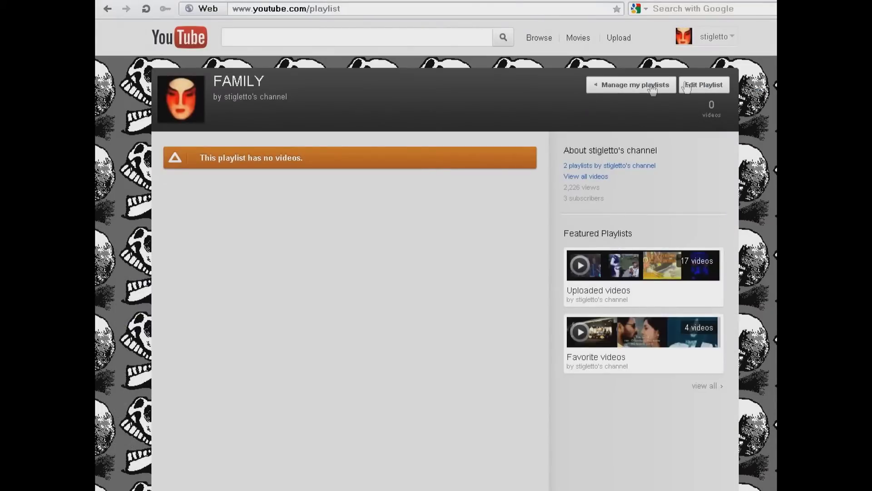
{"action": "left_click", "coordinate": [636, 85]}
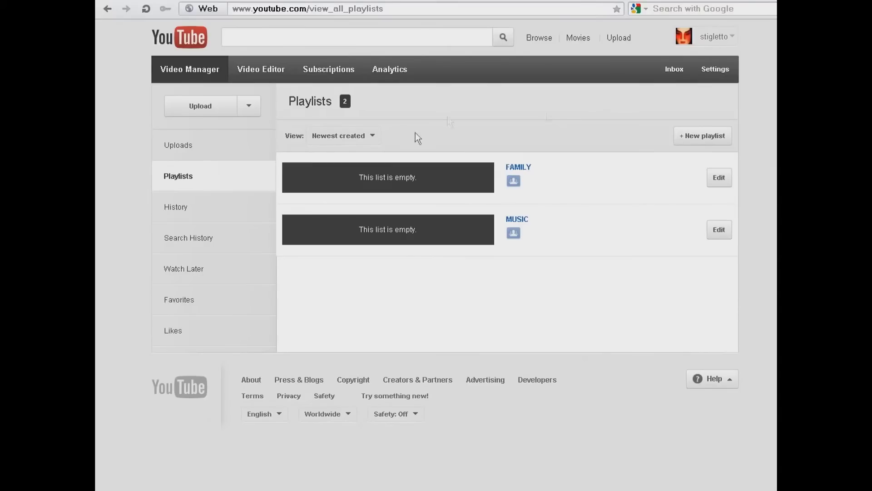
Open the English Beat concert video from Uploads and add it to the MUSIC playlist
{"action": "left_click", "coordinate": [178, 146]}
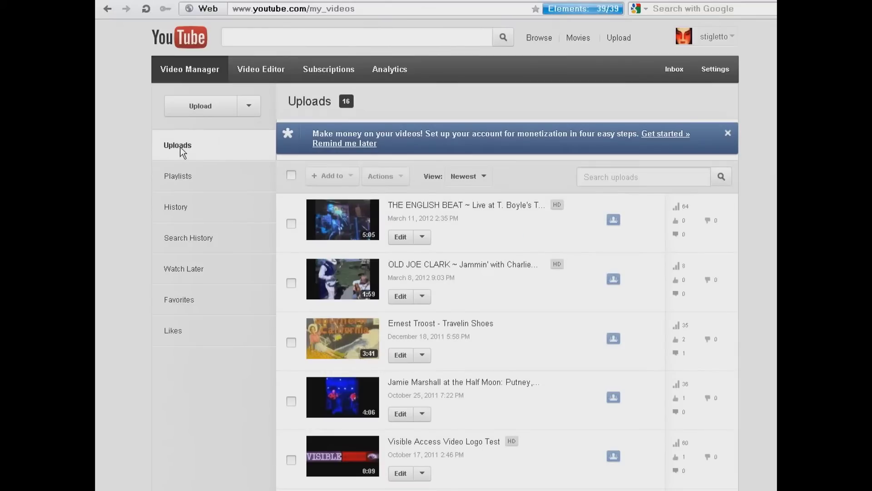
{"action": "mouse_move", "coordinate": [340, 218]}
{"action": "left_click", "coordinate": [341, 217]}
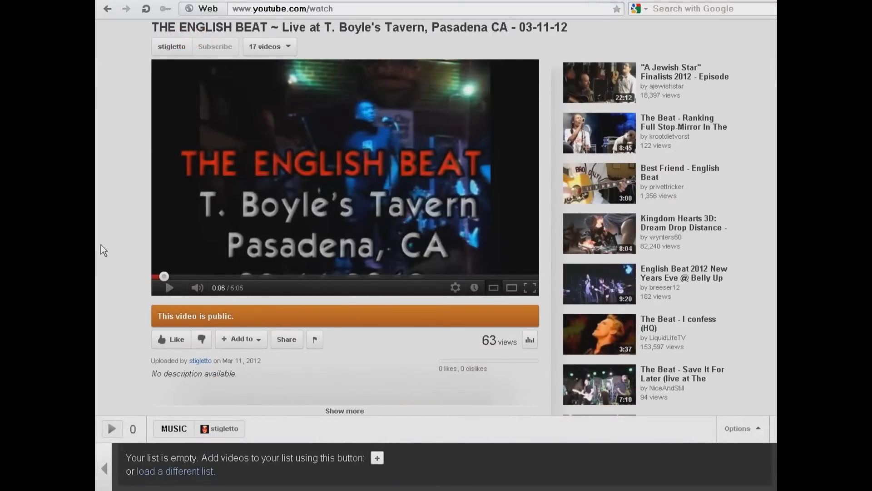
{"action": "left_click", "coordinate": [240, 339]}
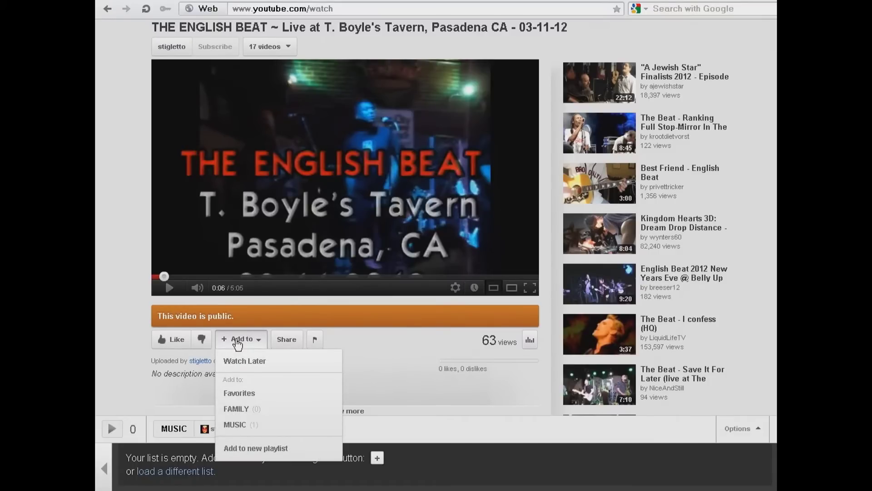
{"action": "left_click", "coordinate": [246, 426]}
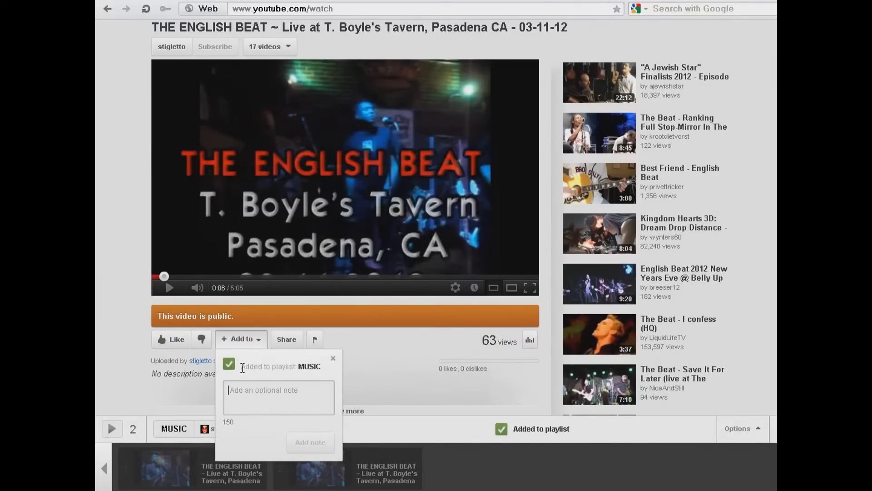
Return to the Video Manager's Uploads list through the account menu
{"action": "scroll", "coordinate": [243, 368], "scroll_direction": "up", "scroll_amount": 2}
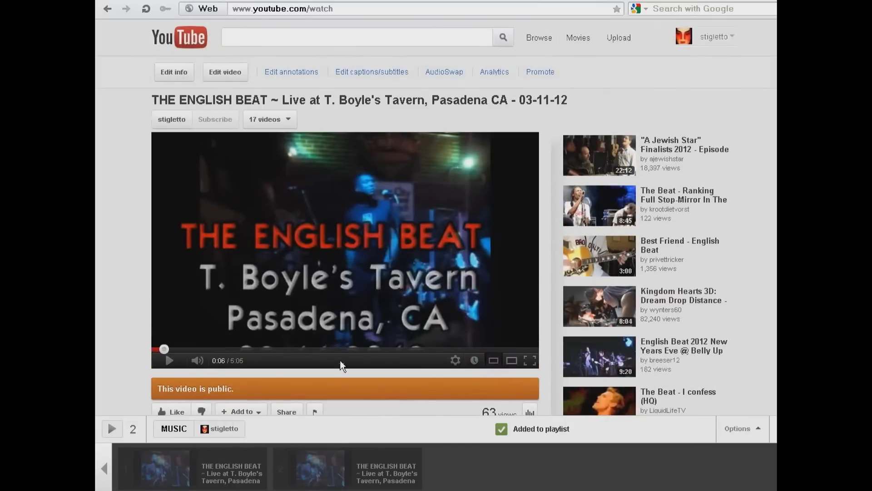
{"action": "left_click", "coordinate": [721, 39]}
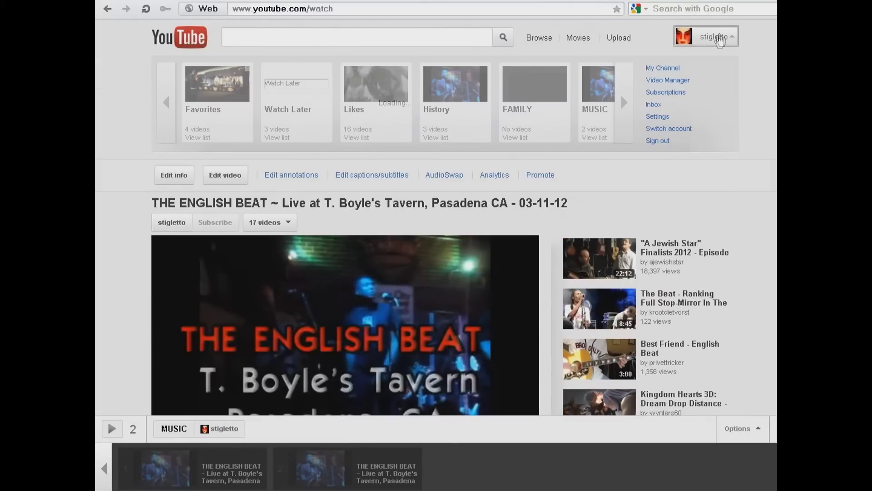
{"action": "left_click", "coordinate": [666, 81]}
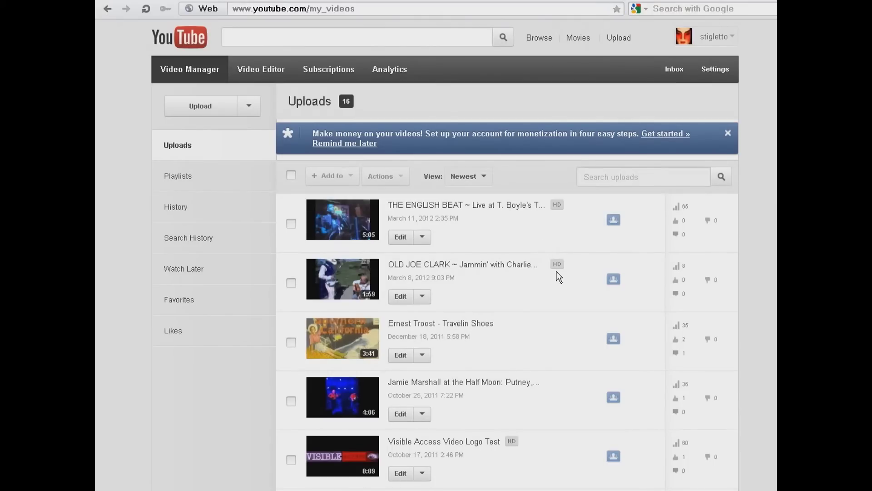
{"action": "scroll", "coordinate": [545, 318], "scroll_direction": "down", "scroll_amount": 2}
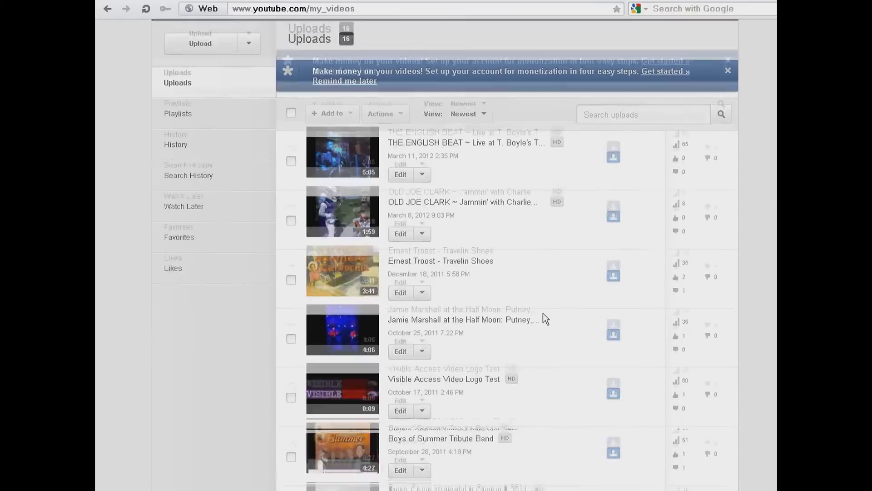
{"action": "scroll", "coordinate": [545, 318], "scroll_direction": "down", "scroll_amount": 5}
{"action": "left_click", "coordinate": [345, 283]}
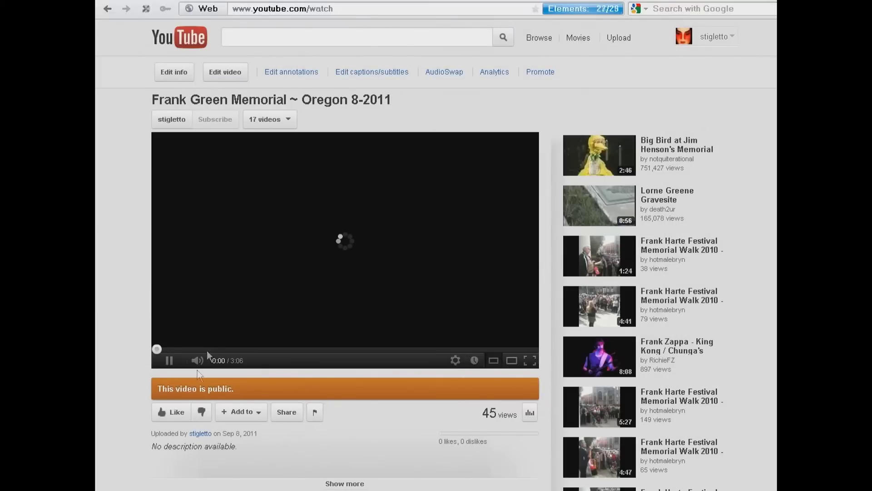
{"action": "left_click", "coordinate": [170, 360]}
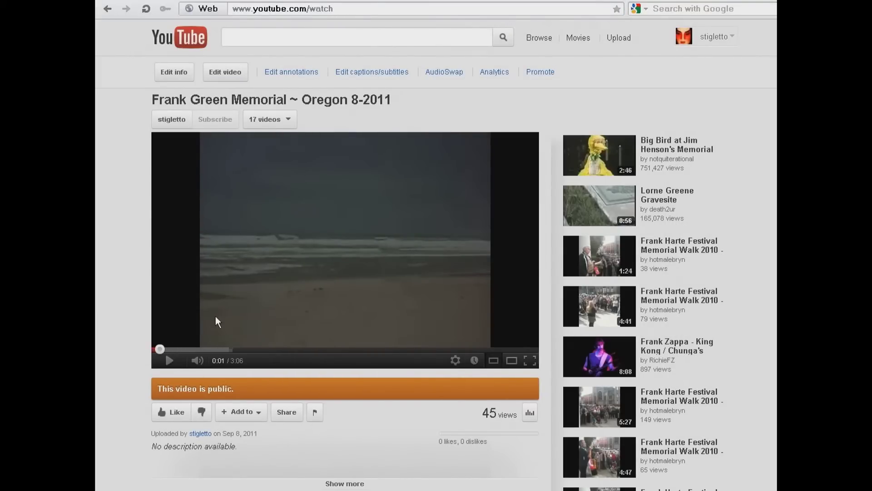
{"action": "left_click", "coordinate": [242, 413]}
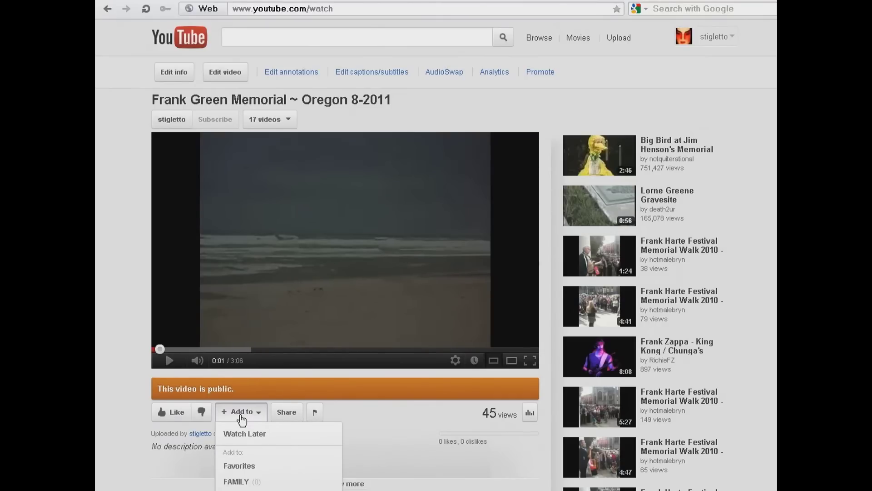
{"action": "left_click", "coordinate": [237, 481]}
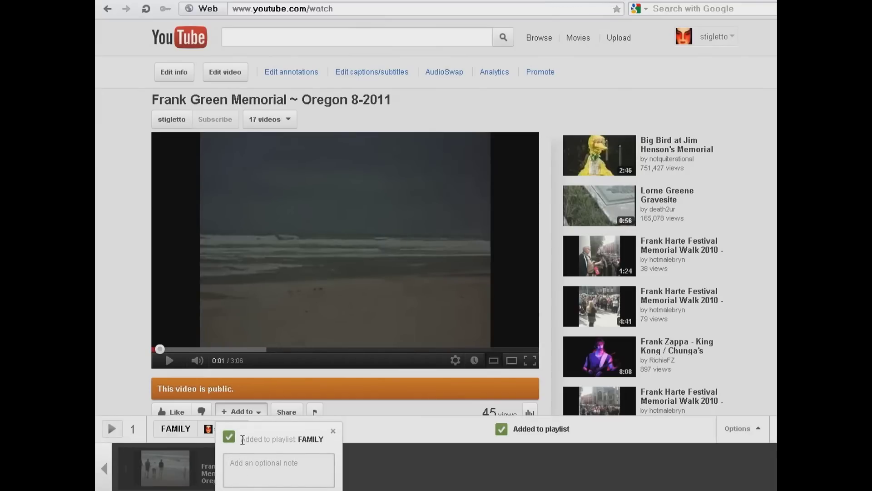
{"action": "left_click", "coordinate": [333, 431]}
{"action": "left_click", "coordinate": [708, 40]}
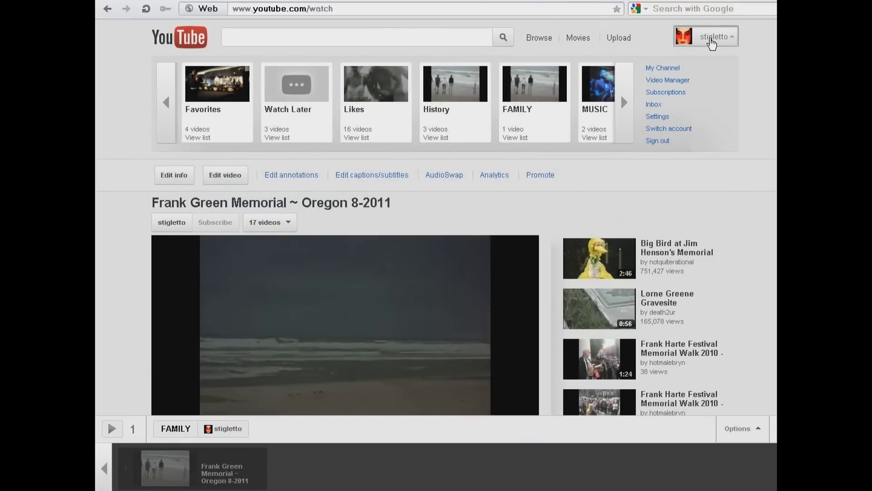
Check the Video Manager's Playlists page, then go to the public channel page
{"action": "left_click", "coordinate": [668, 82]}
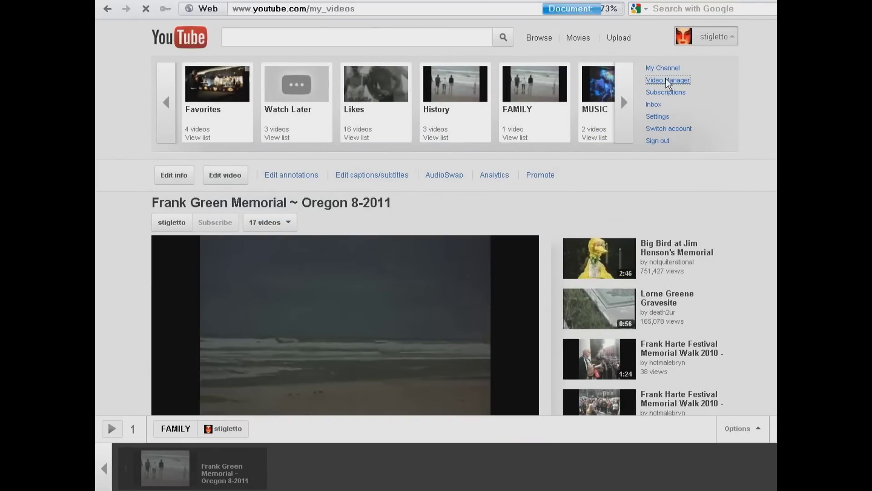
{"action": "left_click", "coordinate": [177, 177]}
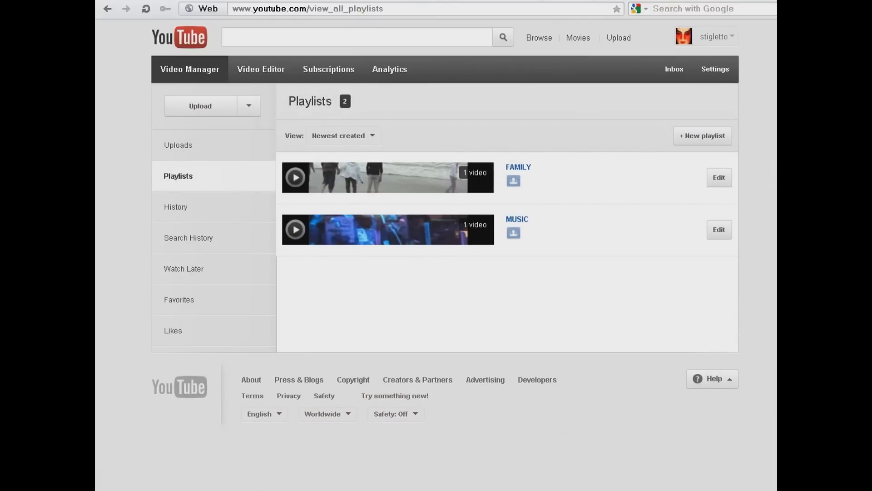
{"action": "left_click", "coordinate": [714, 36]}
{"action": "left_click", "coordinate": [664, 68]}
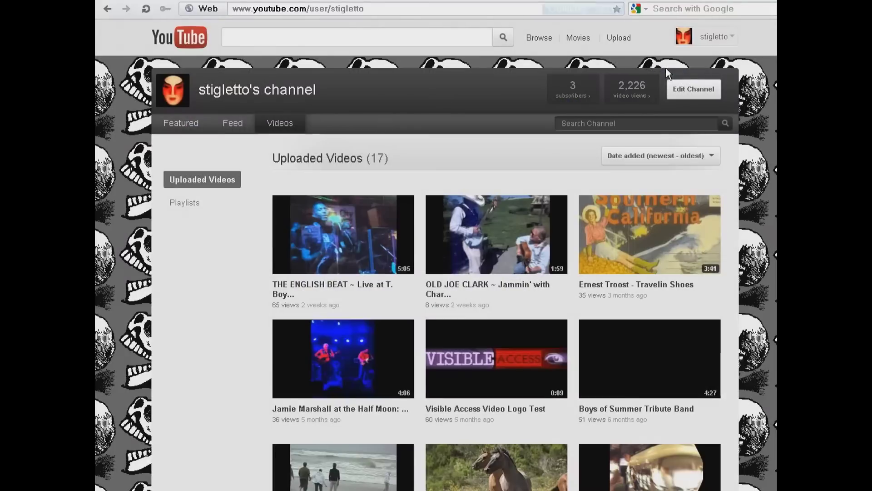
In the channel's Playlists section, view the FAMILY playlist, then the MUSIC playlist
{"action": "left_click", "coordinate": [187, 204]}
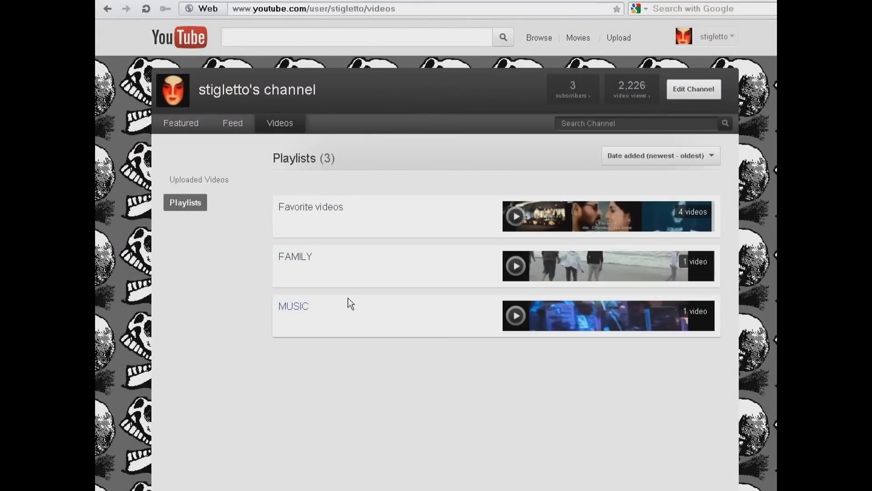
{"action": "left_click", "coordinate": [350, 268]}
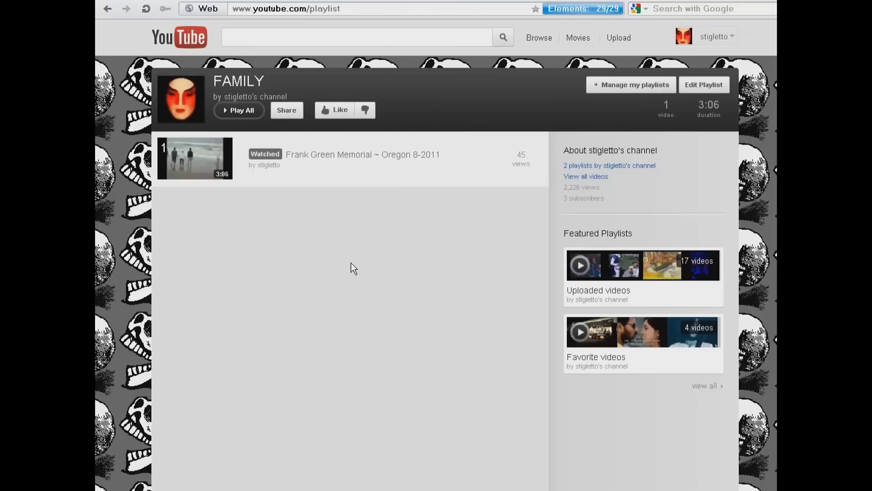
{"action": "left_click", "coordinate": [108, 9]}
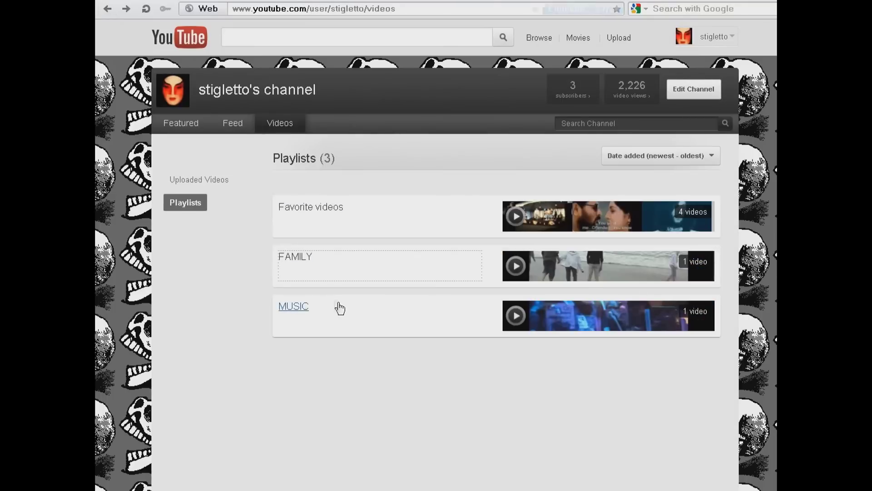
{"action": "left_click", "coordinate": [339, 307]}
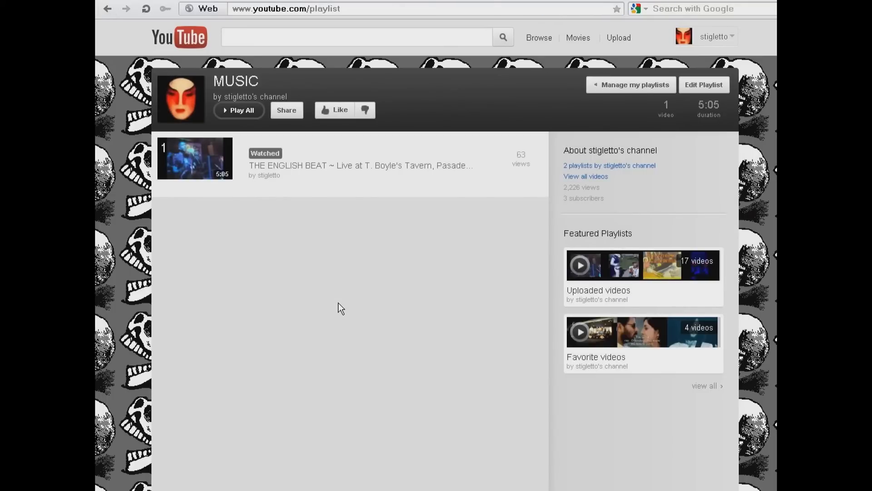